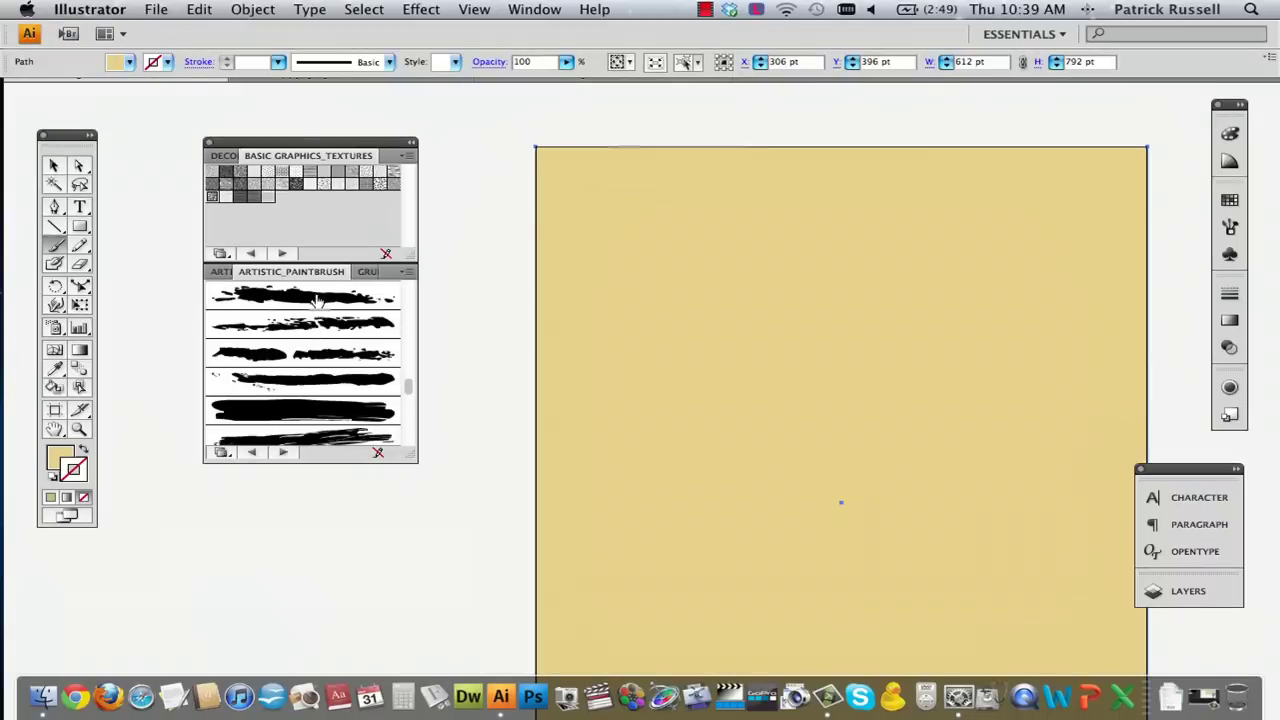
Step: Scroll the Artistic_Paintbrush library back up to its top
scroll(308, 294, up, 3)
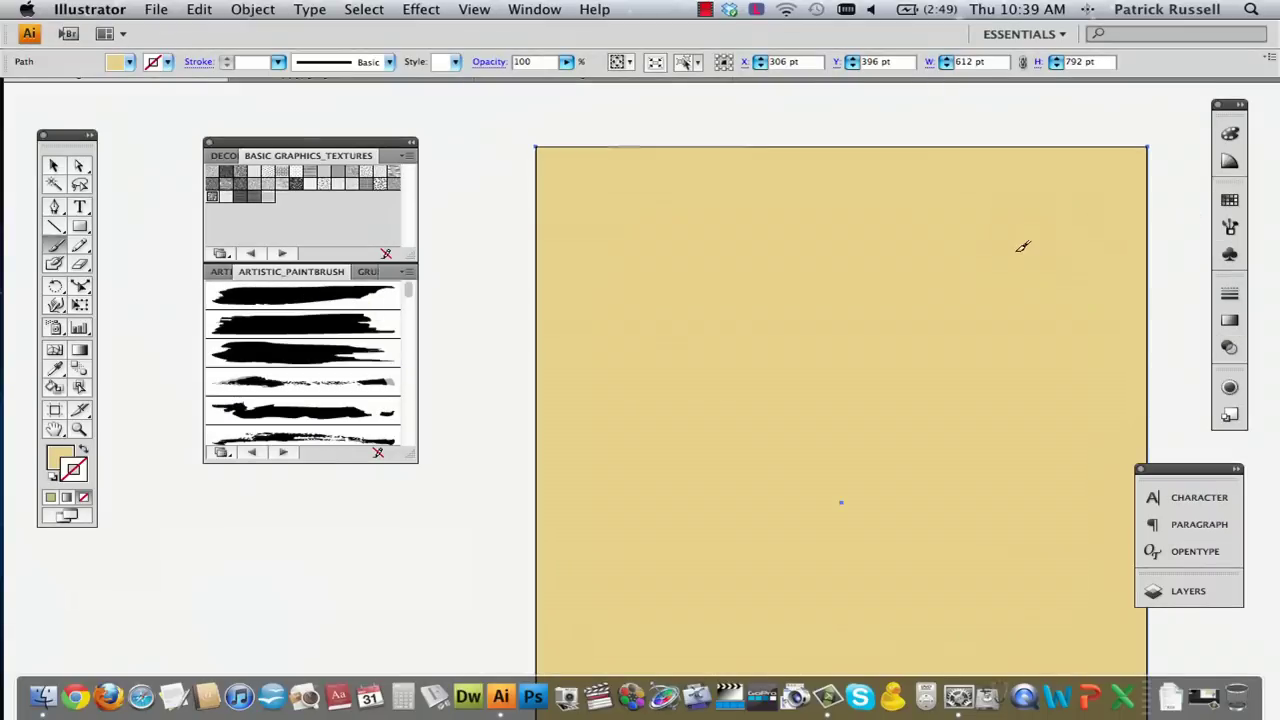
Step: Collapse and re-expand the brush library panels, then show the Brushes panel
click(411, 142)
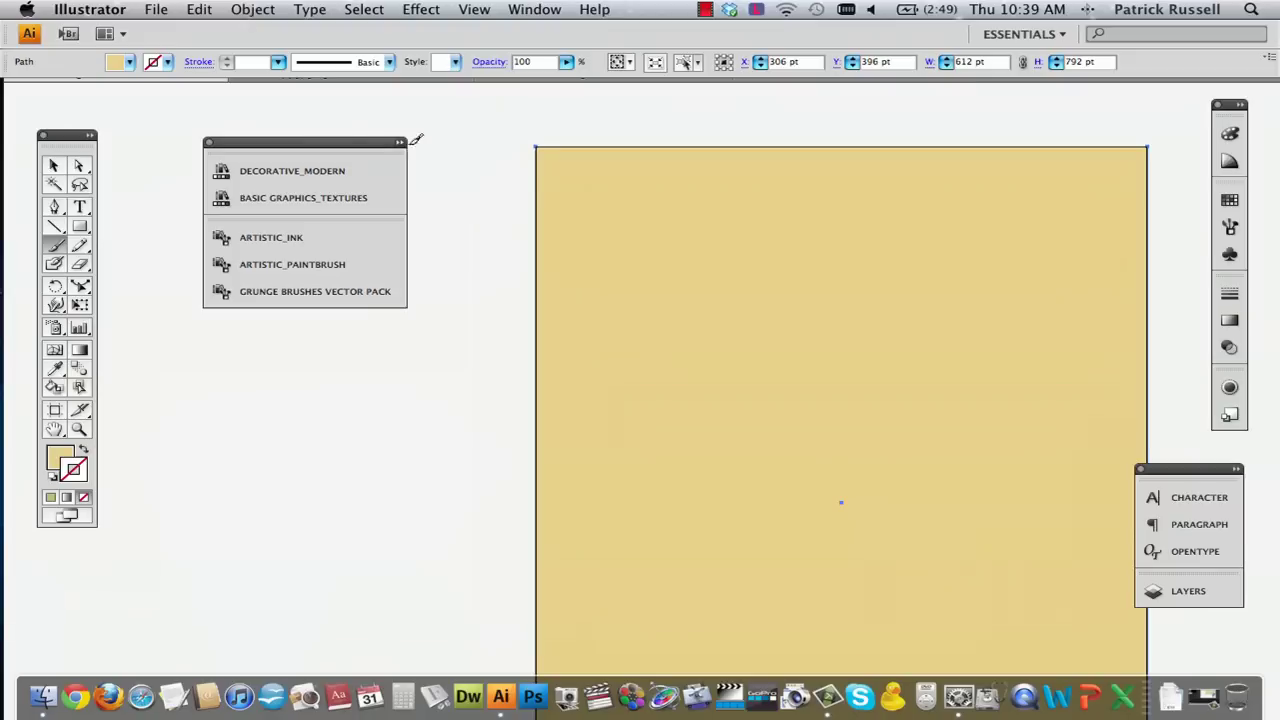
click(401, 142)
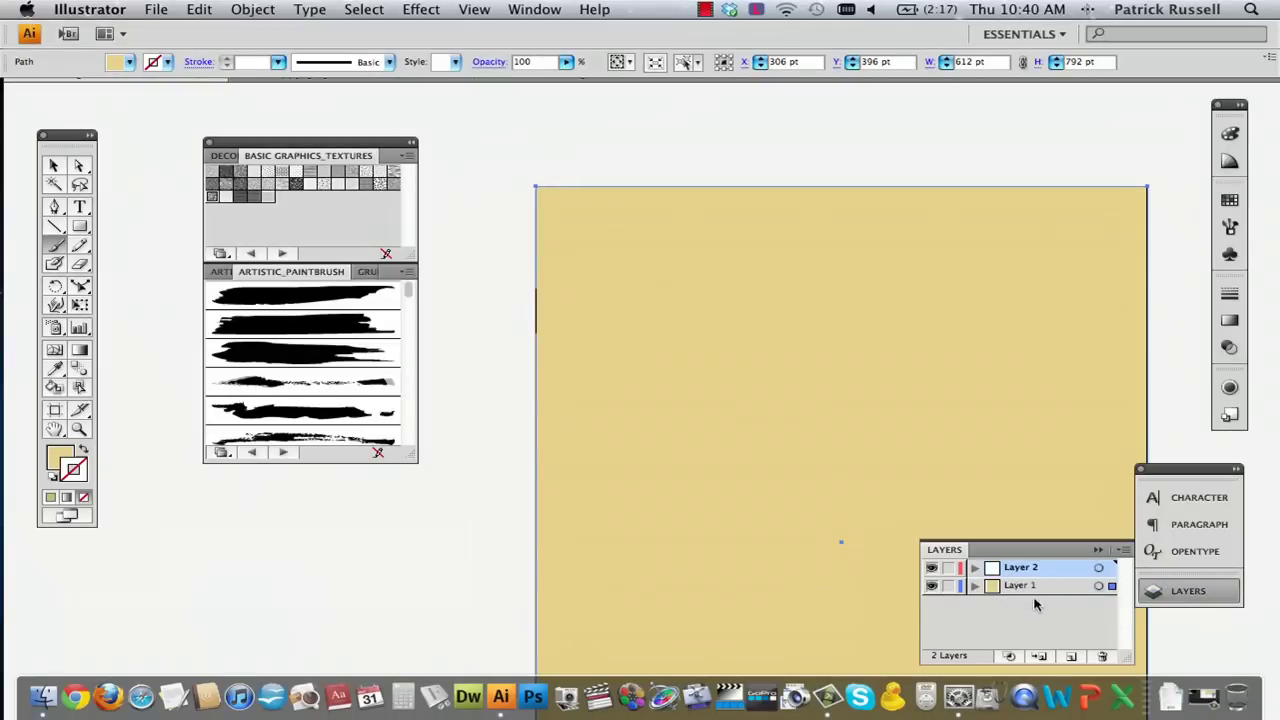
click(1230, 228)
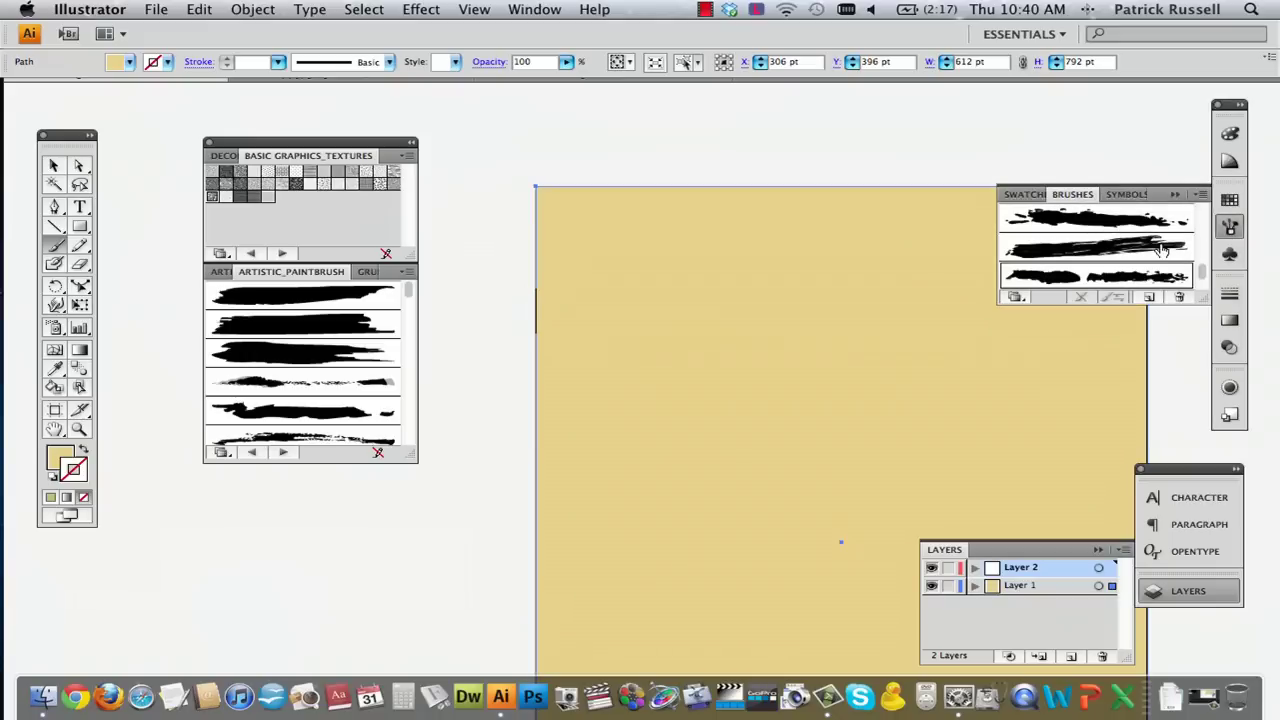
Step: Hide the Brushes panel and open the Grunge brushes vector pack brush library
click(1230, 228)
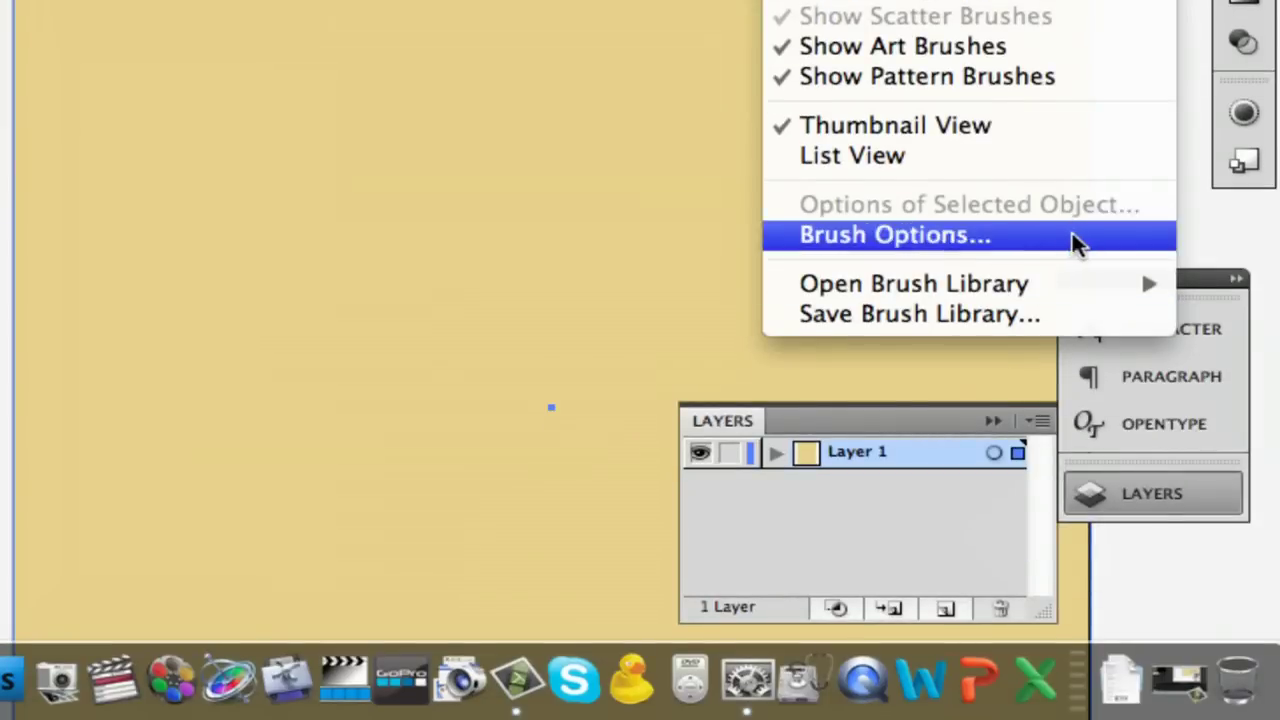
mouse_move(1010, 286)
mouse_move(677, 375)
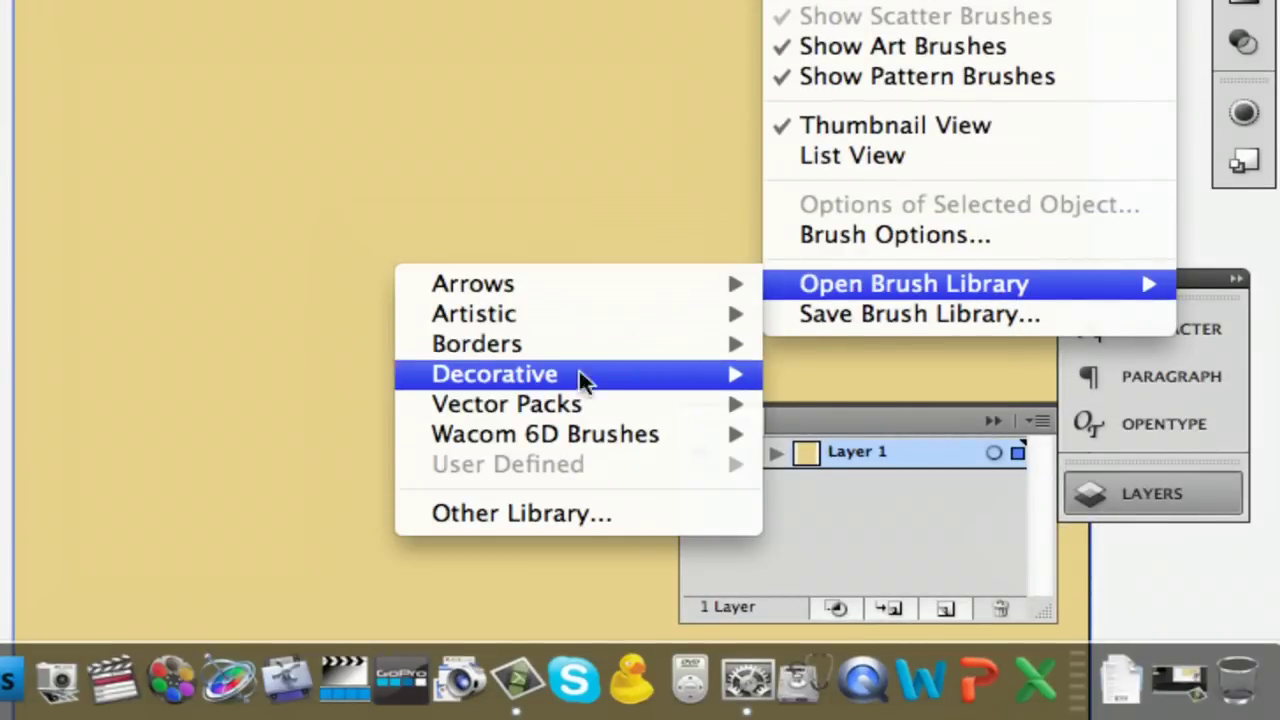
mouse_move(497, 406)
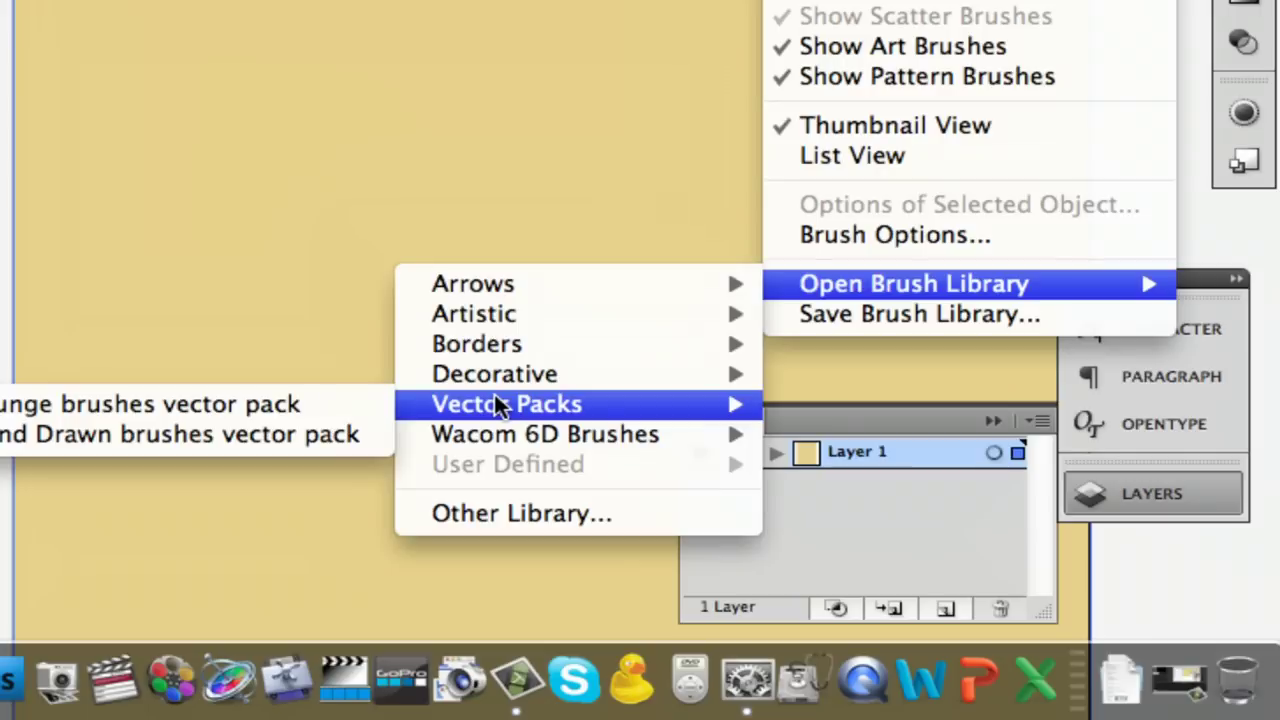
click(119, 403)
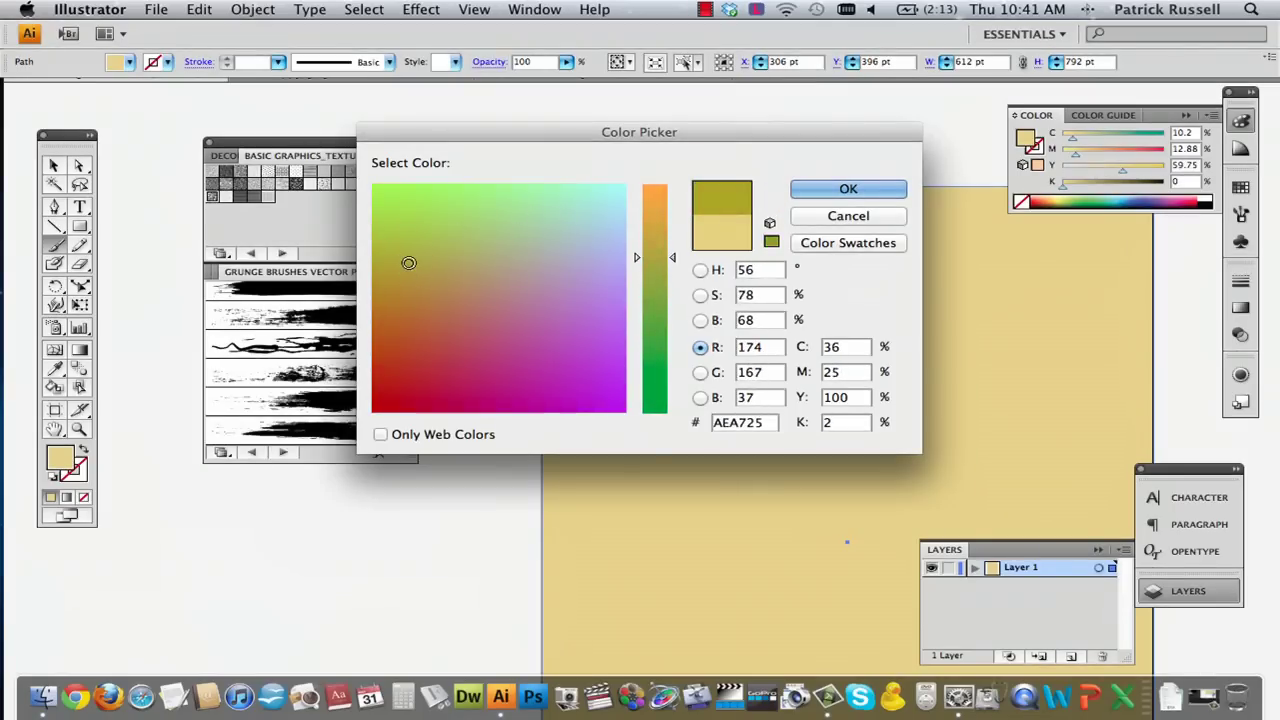
click(898, 188)
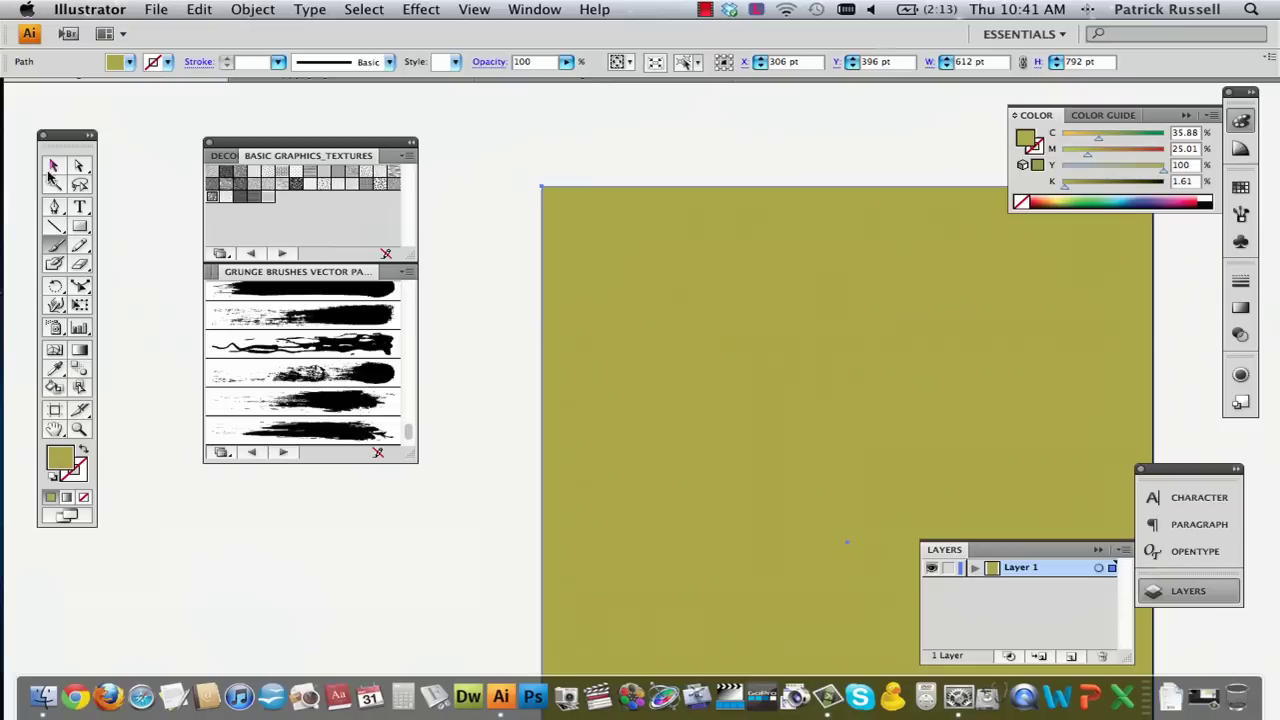
click(53, 167)
click(569, 140)
click(758, 267)
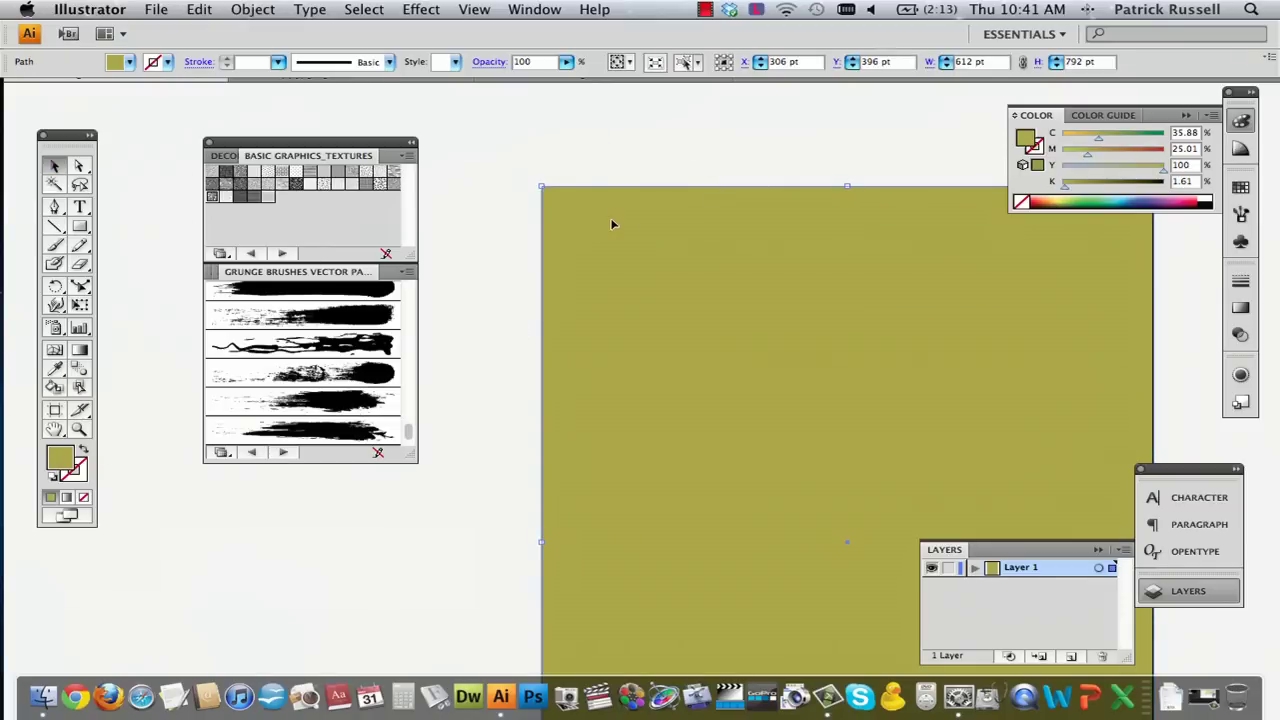
click(566, 151)
click(613, 286)
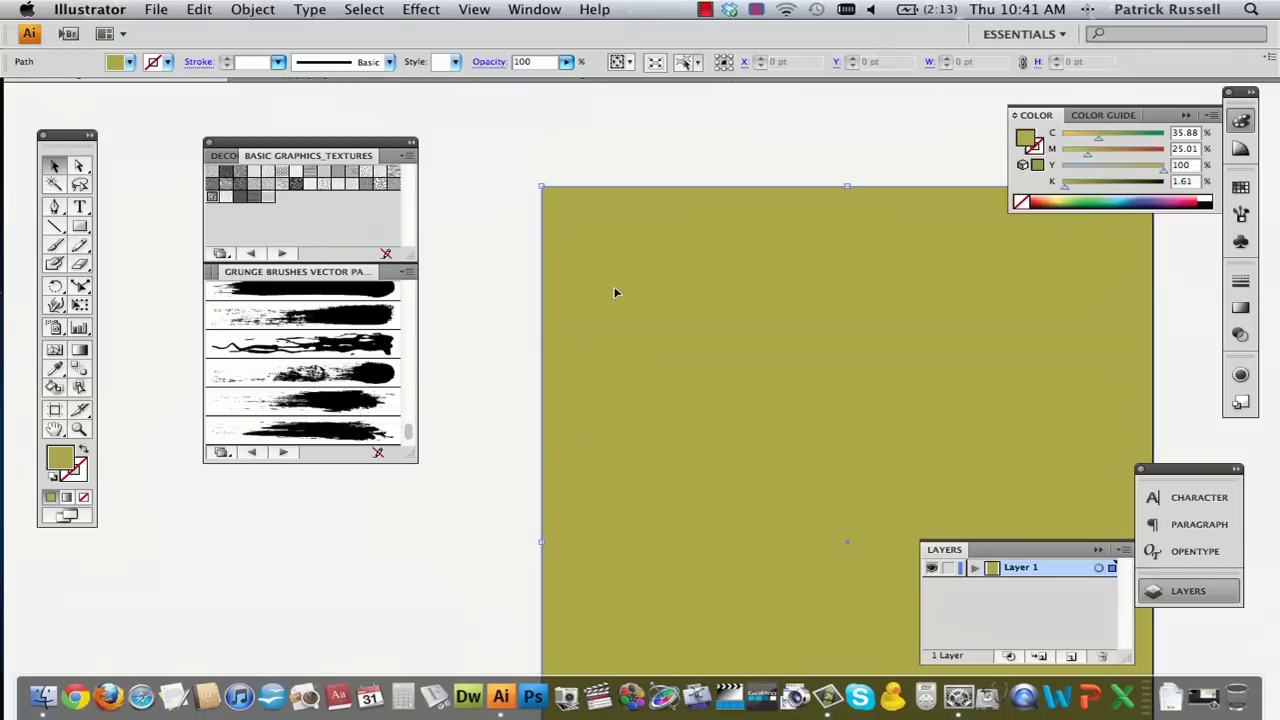
key(super+z)
click(500, 206)
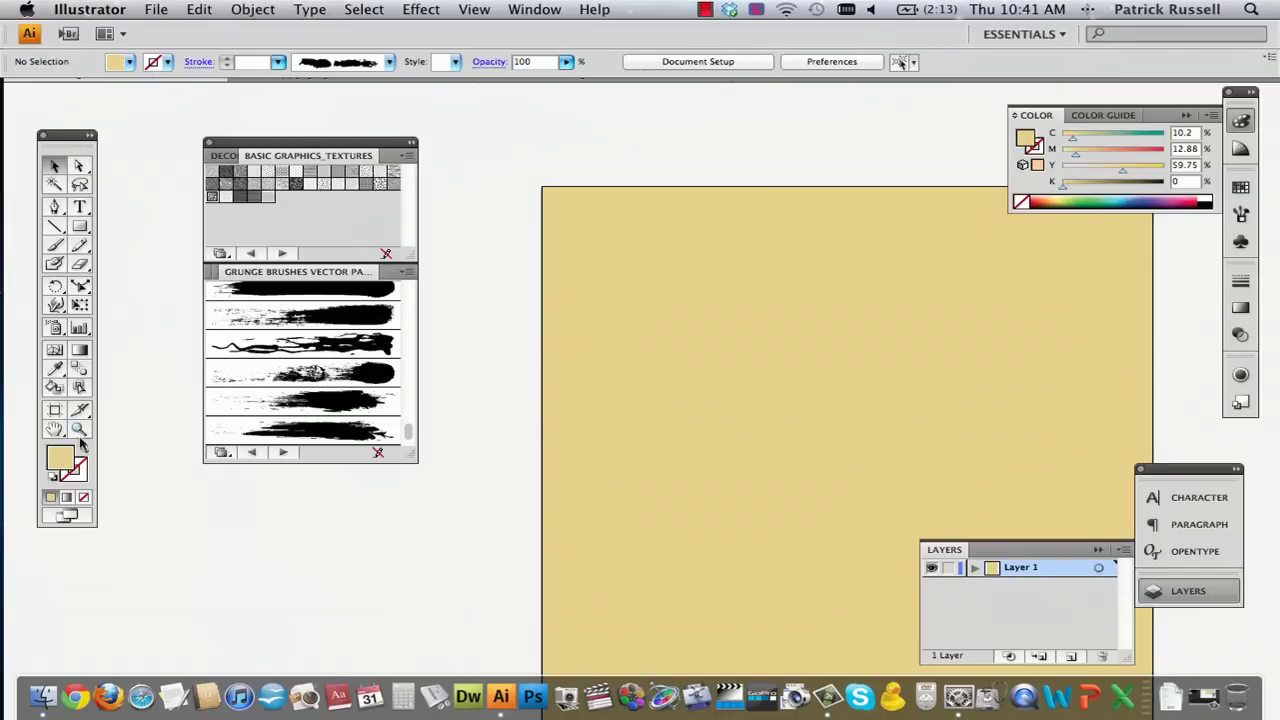
Step: Set the fill colour to olive A39A1D in the Color Picker
double_click(60, 457)
mouse_move(455, 251)
mouse_down()
mouse_move(405, 244)
mouse_move(401, 275)
mouse_up()
click(652, 268)
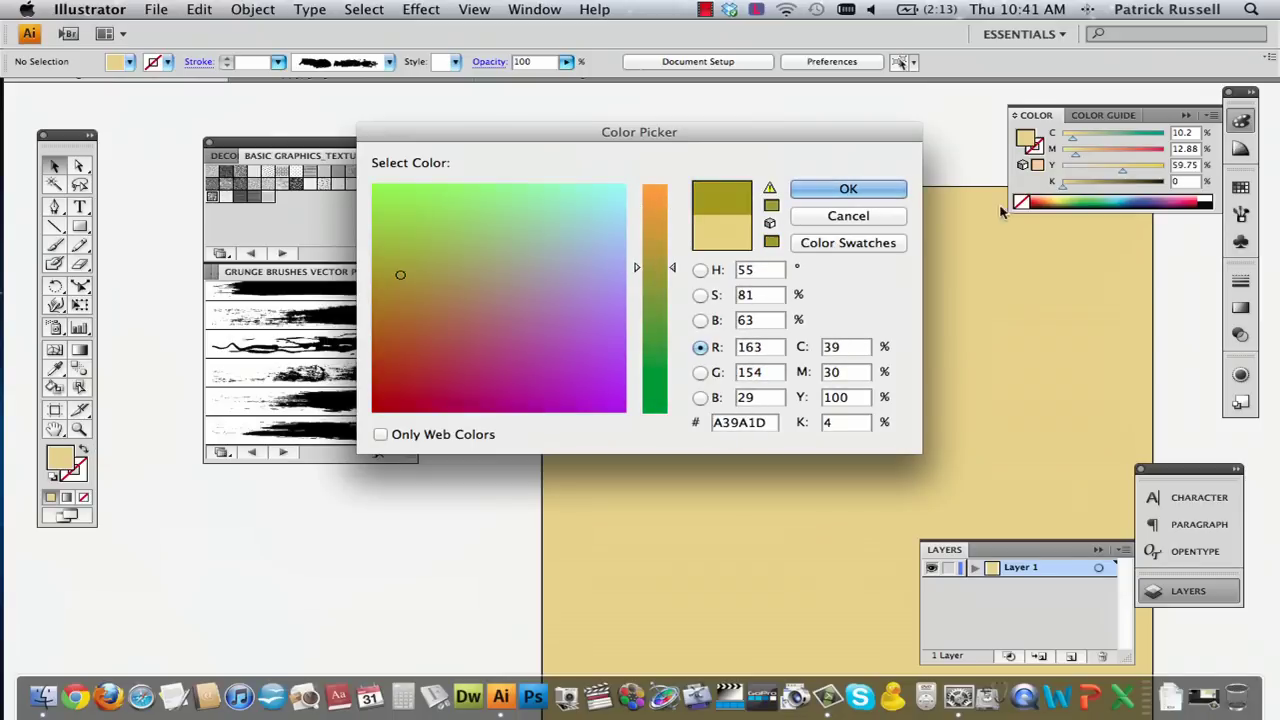
click(848, 189)
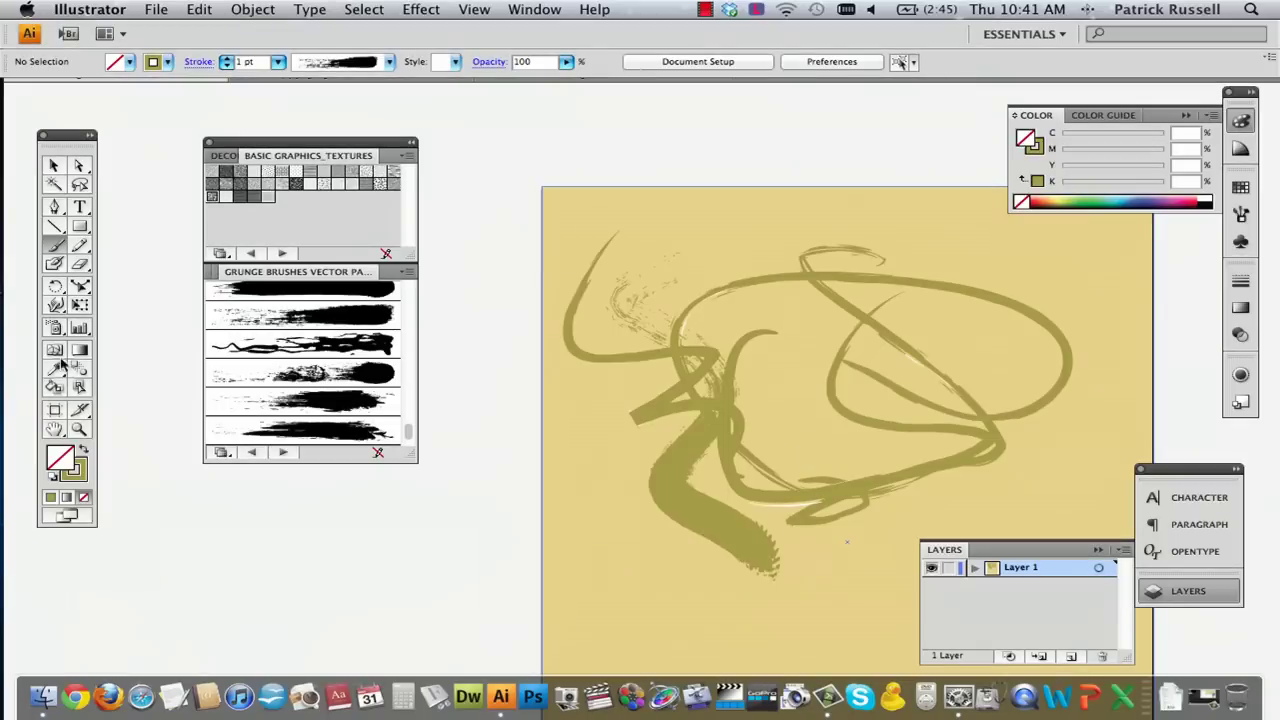
Step: Switch the stroke to a paler olive and paint a thick U-shaped stroke on the right
double_click(83, 475)
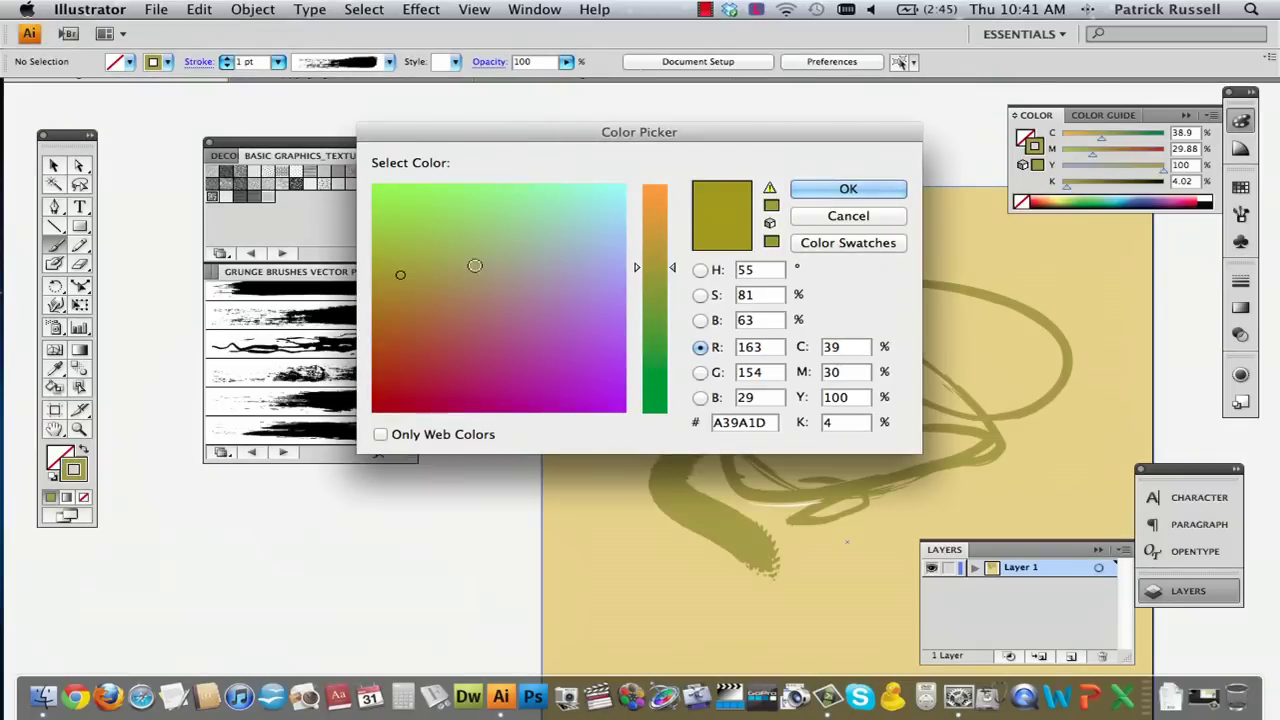
mouse_move(475, 265)
mouse_down()
mouse_move(457, 234)
mouse_move(454, 270)
mouse_up()
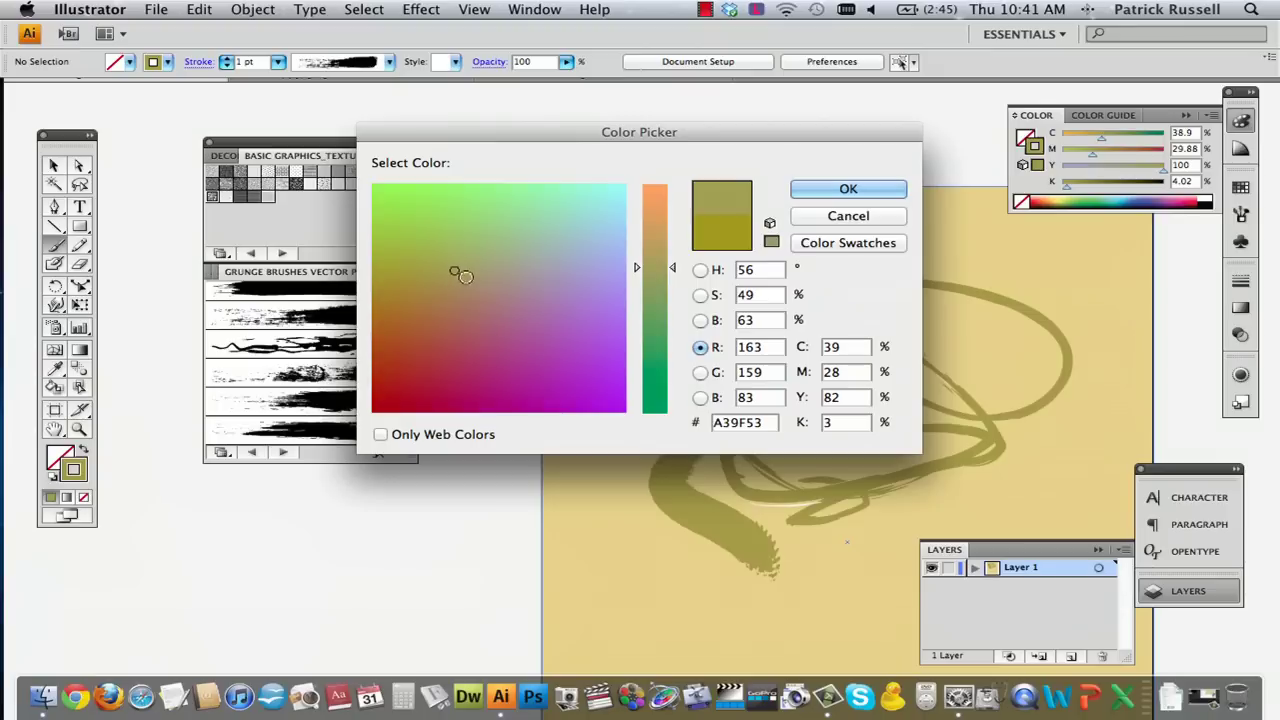
click(818, 188)
drag(1087, 530, 990, 350)
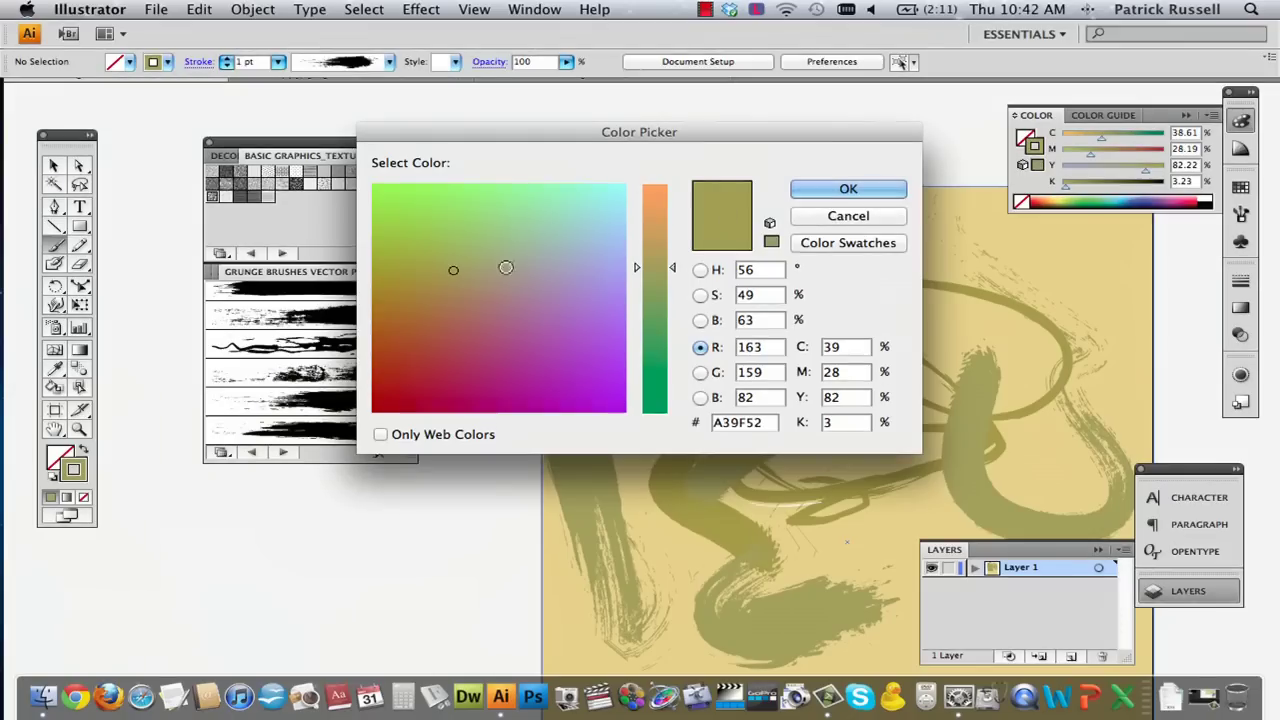
Step: Paint rust-brown strokes down the right side and across the centre with different grunge brushes
click(389, 322)
click(383, 309)
click(832, 188)
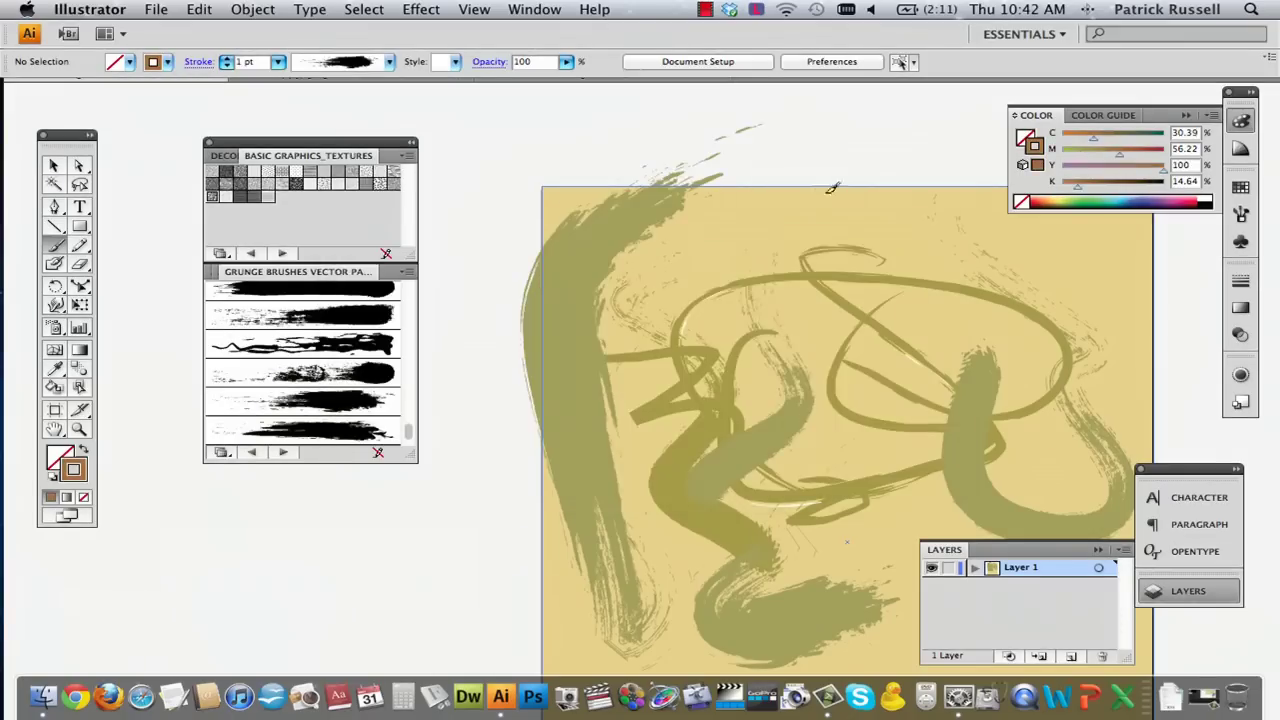
drag(1108, 345, 1130, 525)
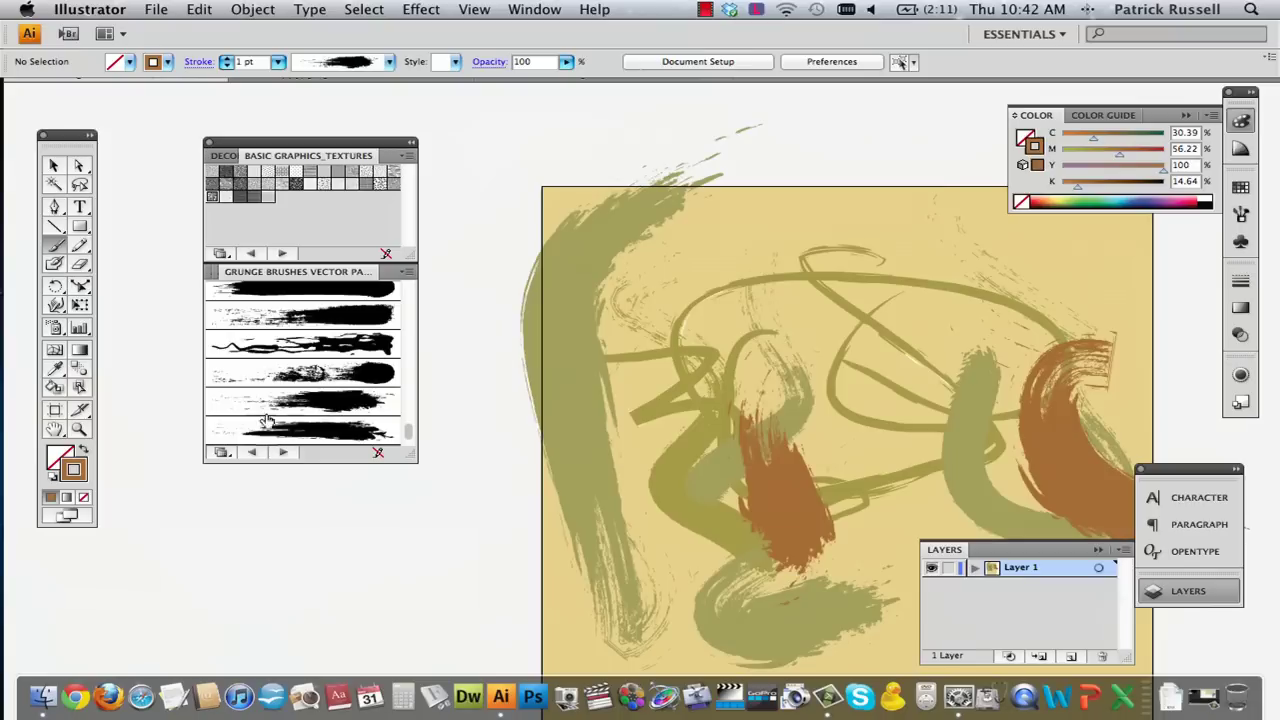
click(268, 374)
drag(820, 345, 1025, 510)
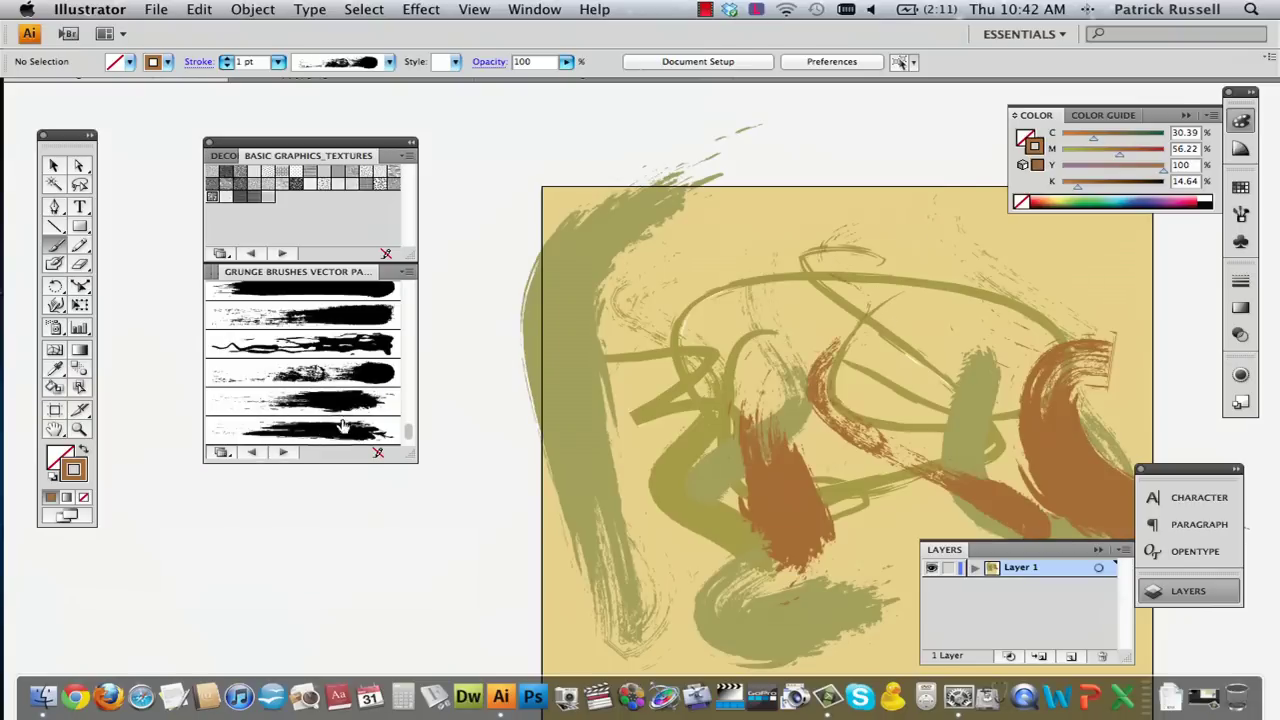
click(396, 430)
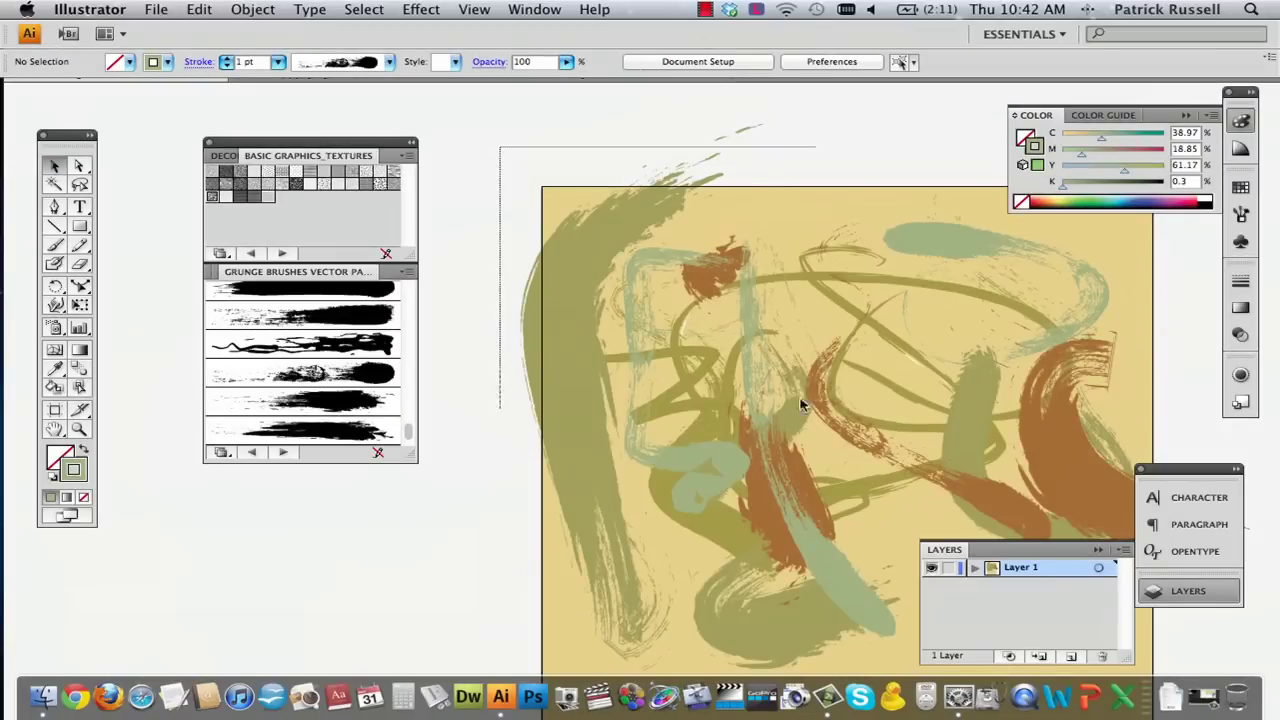
Step: Select all strokes and apply Paint Daubs with Brush Size 8 and Sharpness 7
key(super+a)
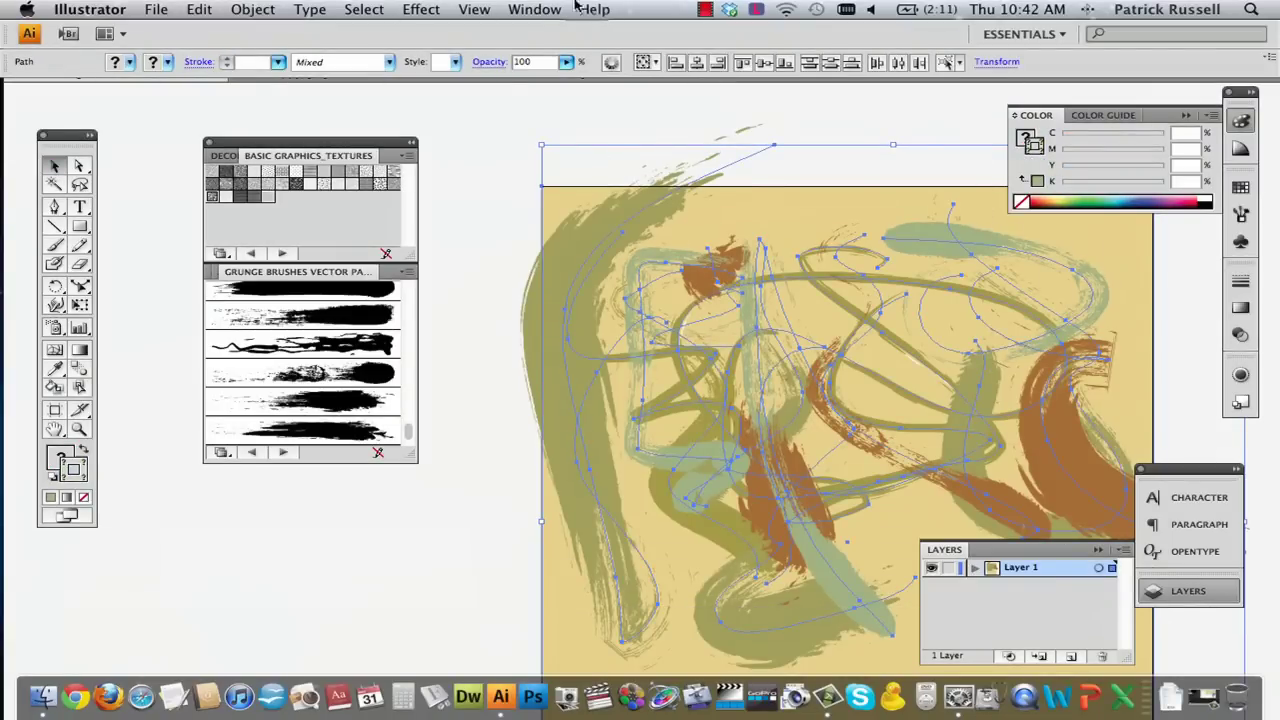
click(414, 10)
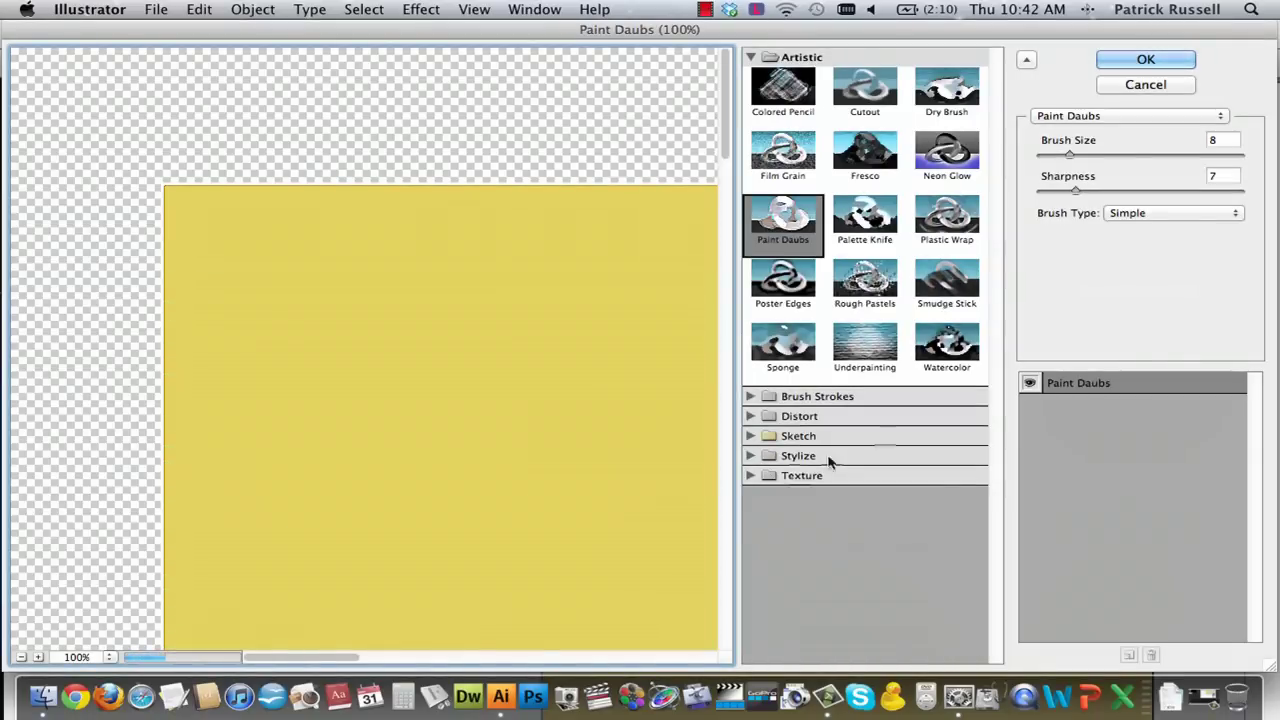
click(1178, 62)
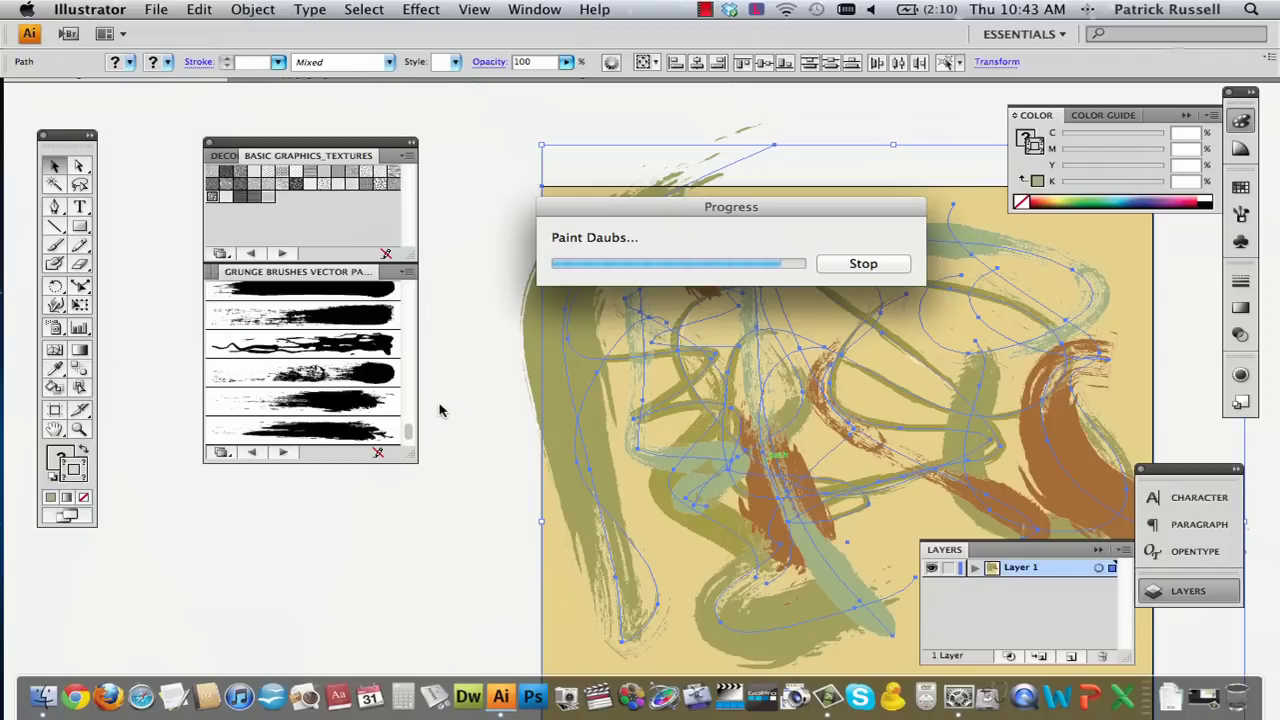
Step: Deselect all the brush strokes on the artboard
click(470, 335)
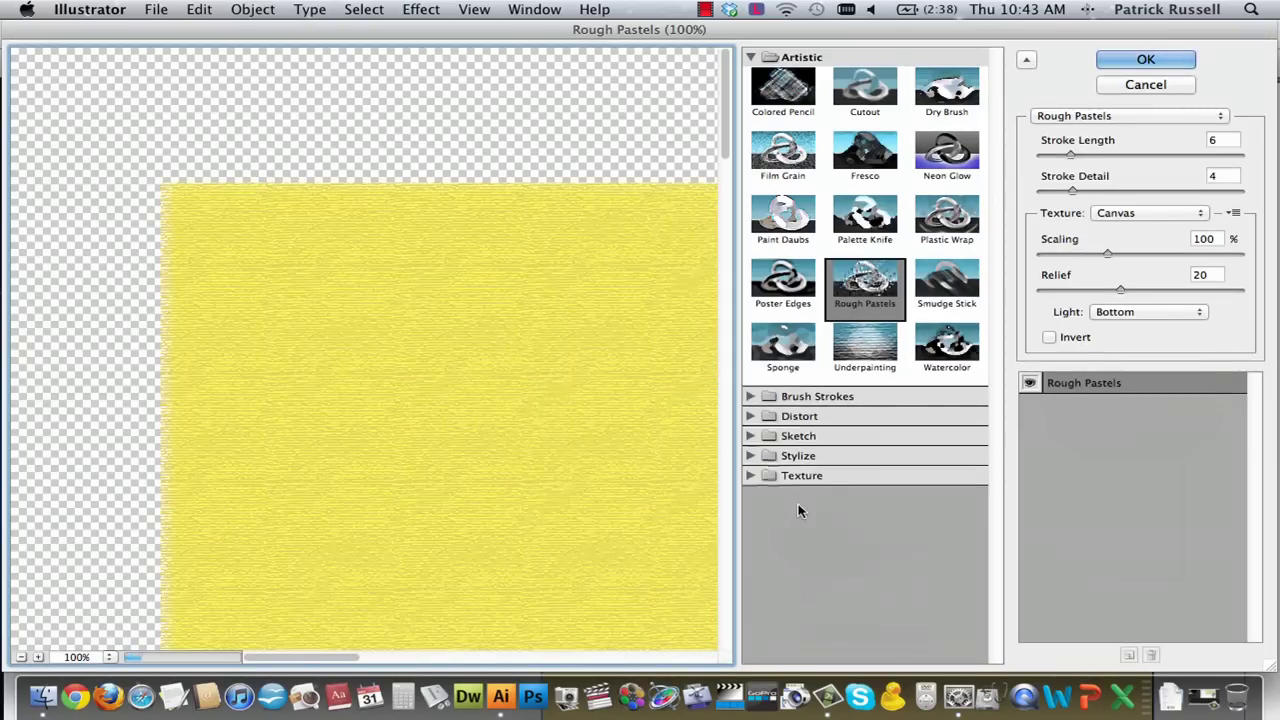
Step: Confirm the Rough Pastels effect on the strokes and review the canvas-textured result
click(1143, 58)
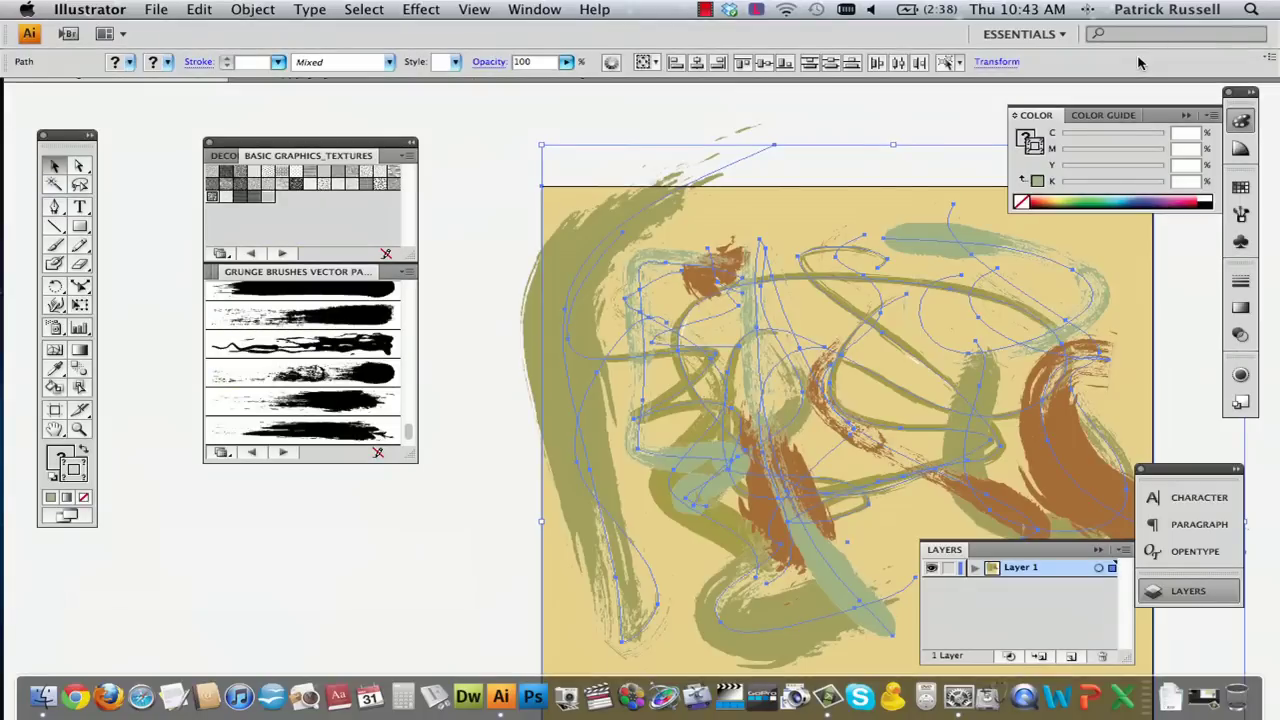
key(shift+super+e)
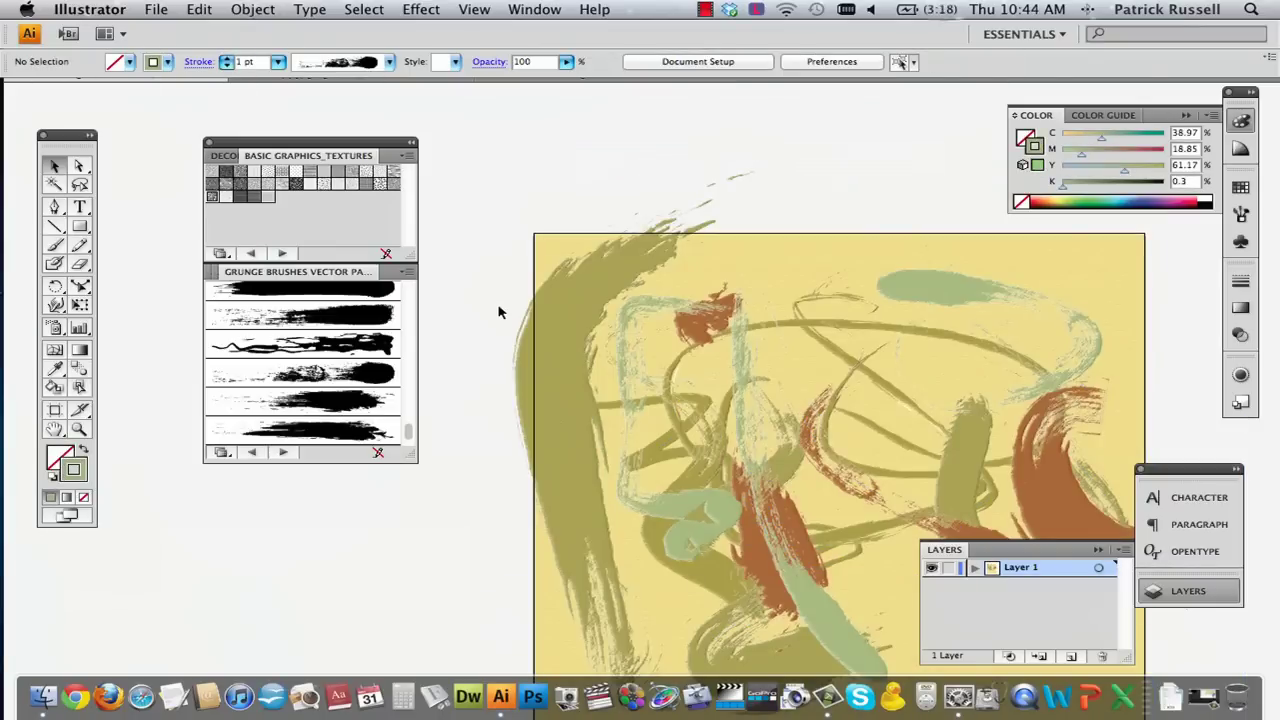
scroll(506, 315, up, 1)
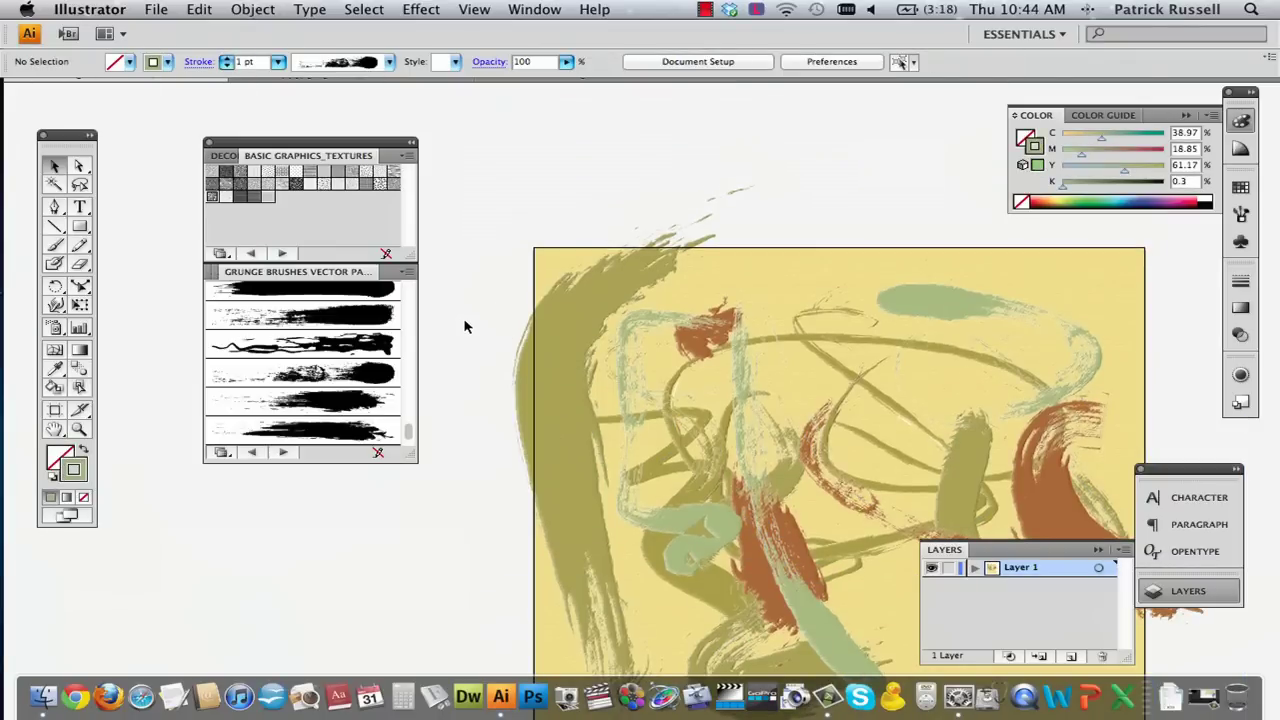
click(716, 12)
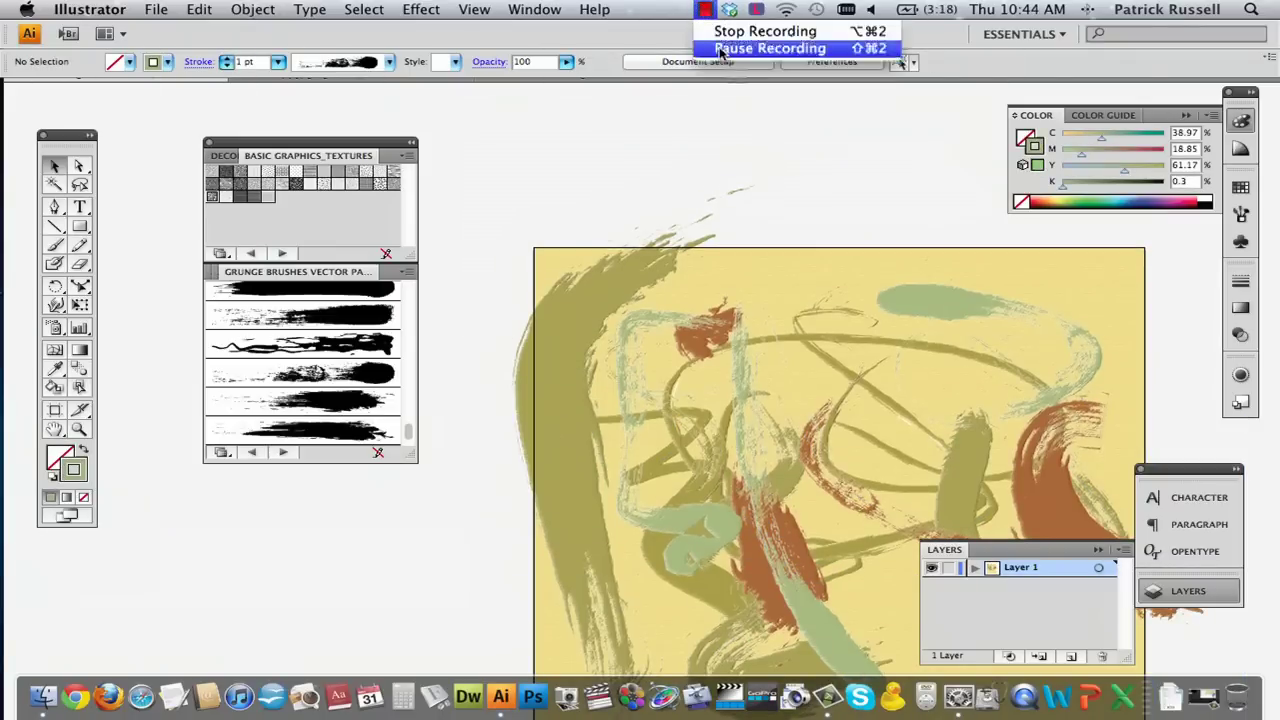